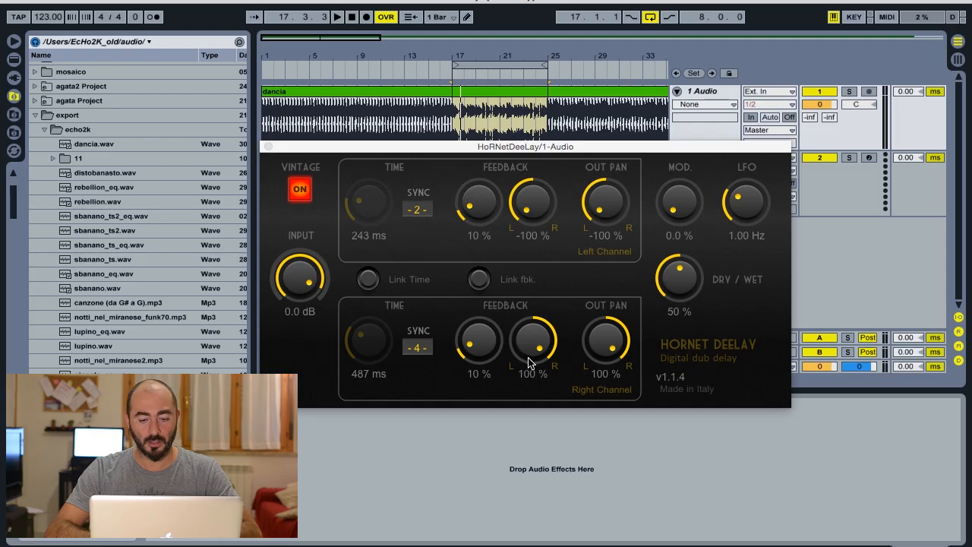
- Try the right channel's feedback pan at about -90% and return it to 100%
left_click_drag(554, 328, 553, 423)
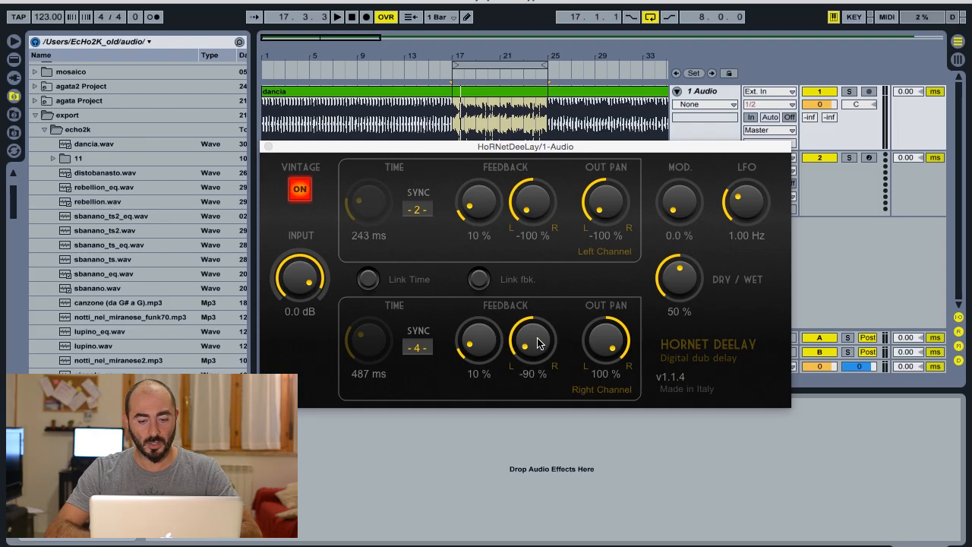
left_click_drag(537, 343, 559, 147)
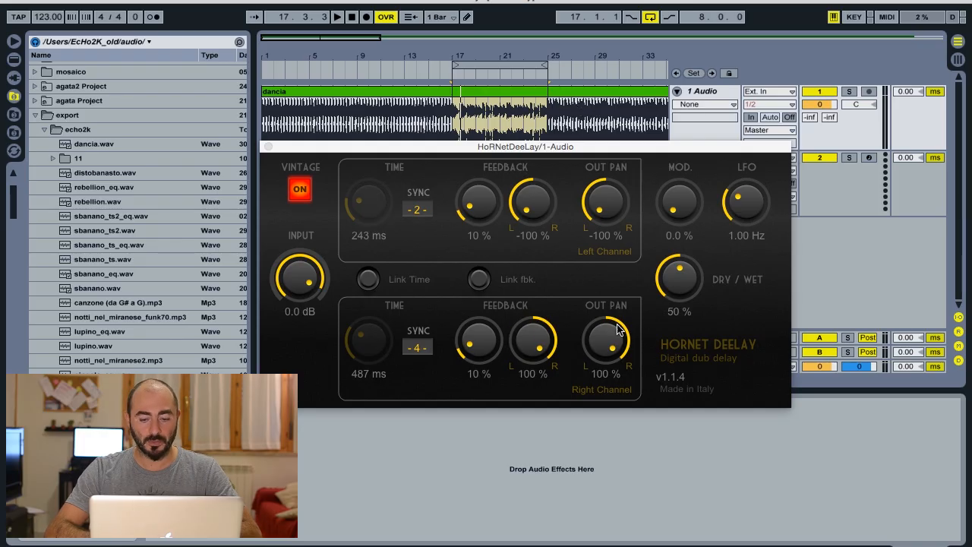
- Try different output pan positions for both channels, returning the left to -100% and the right to 100%
left_click_drag(607, 212, 597, 256)
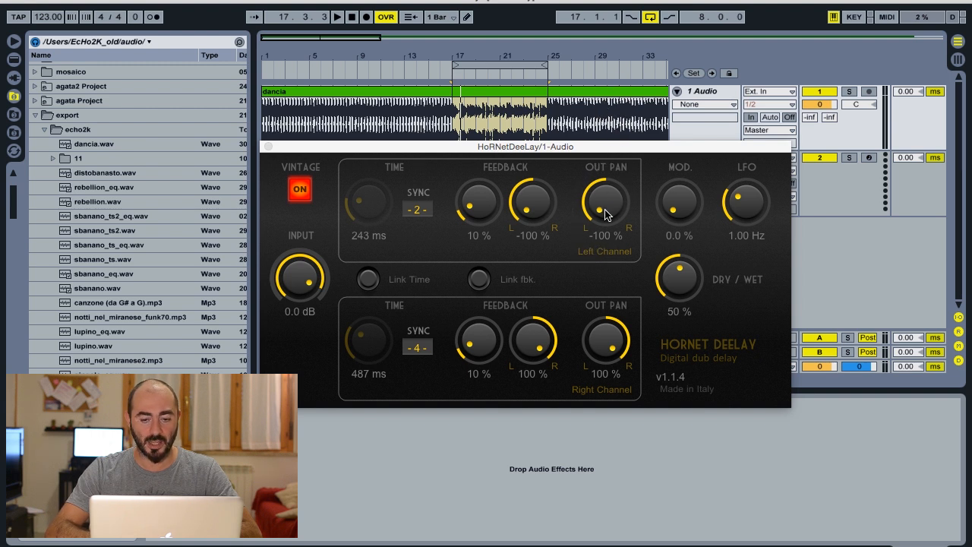
left_click_drag(607, 340, 599, 434)
left_click_drag(610, 210, 622, 46)
left_click_drag(619, 349, 649, 203)
left_click_drag(611, 332, 612, 310)
left_click_drag(605, 193, 661, 235)
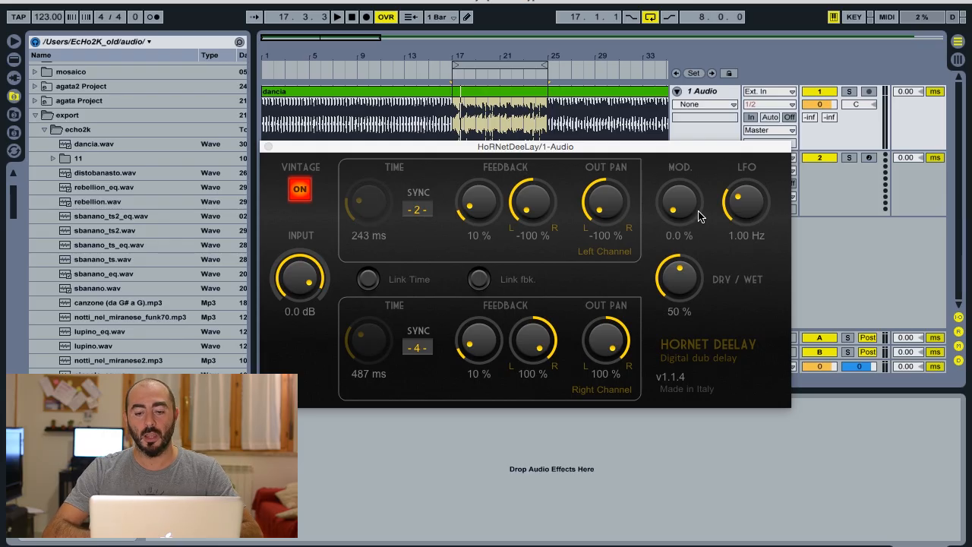
- Try the modulation at 100.0%, reset it to 0.0% with the LFO at 1.00 Hz, and audition the loop
left_click_drag(684, 201, 692, 94)
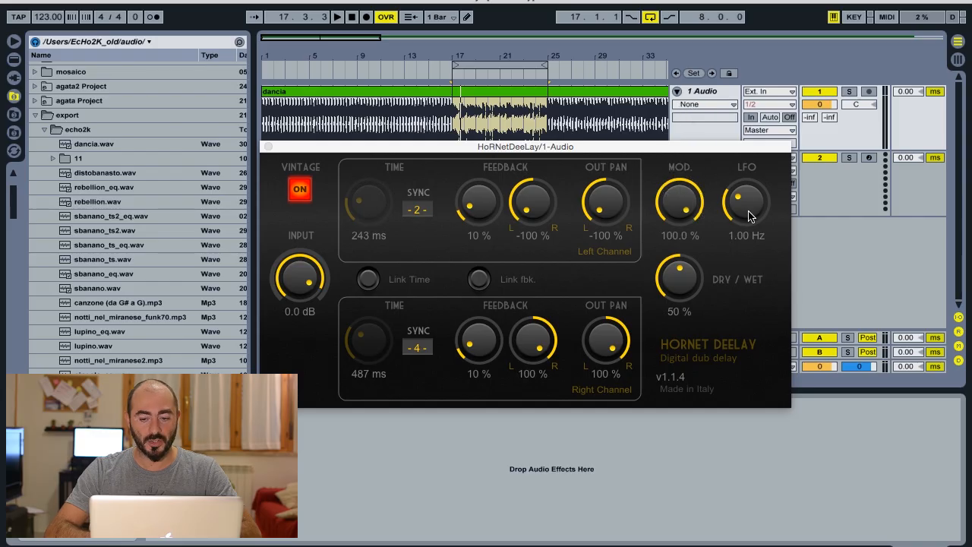
left_click_drag(748, 216, 755, 179)
double_click(750, 192)
double_click(682, 202)
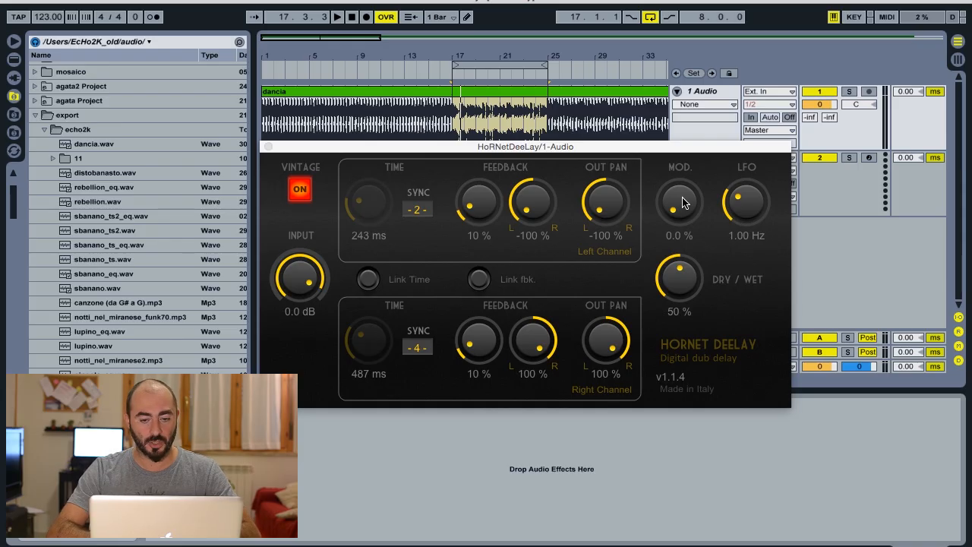
key("space")
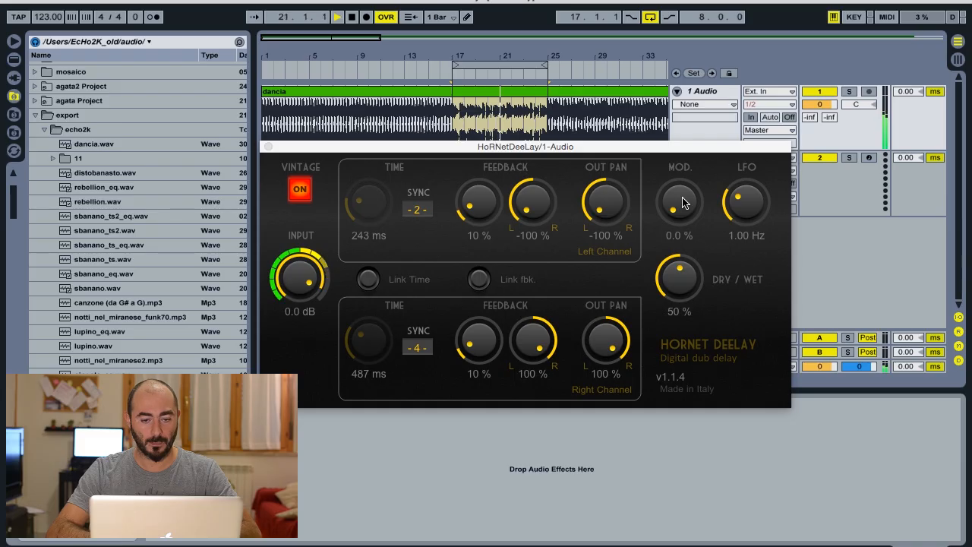
key("space")
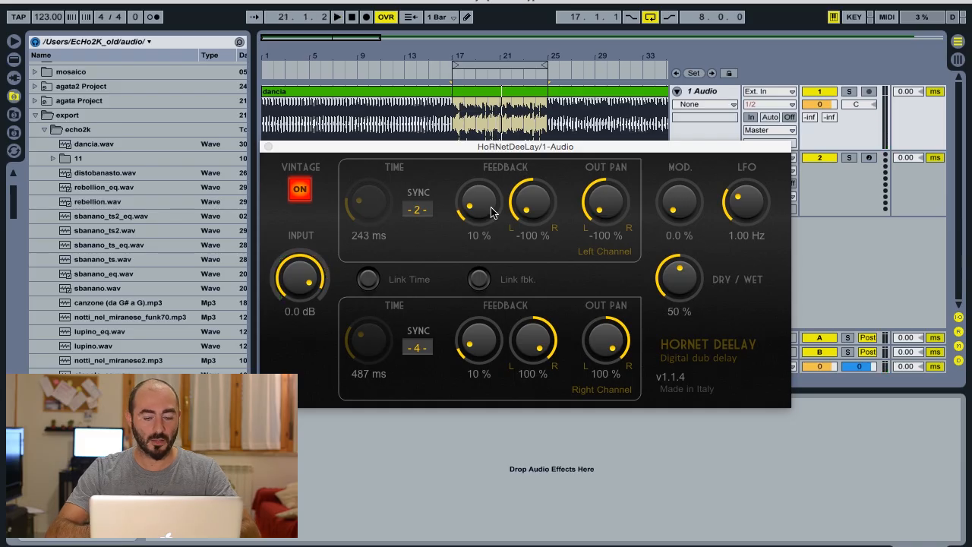
- Set the tempo sync to 3 on the left channel and 5 on the right, and audition the loop
left_click(419, 212)
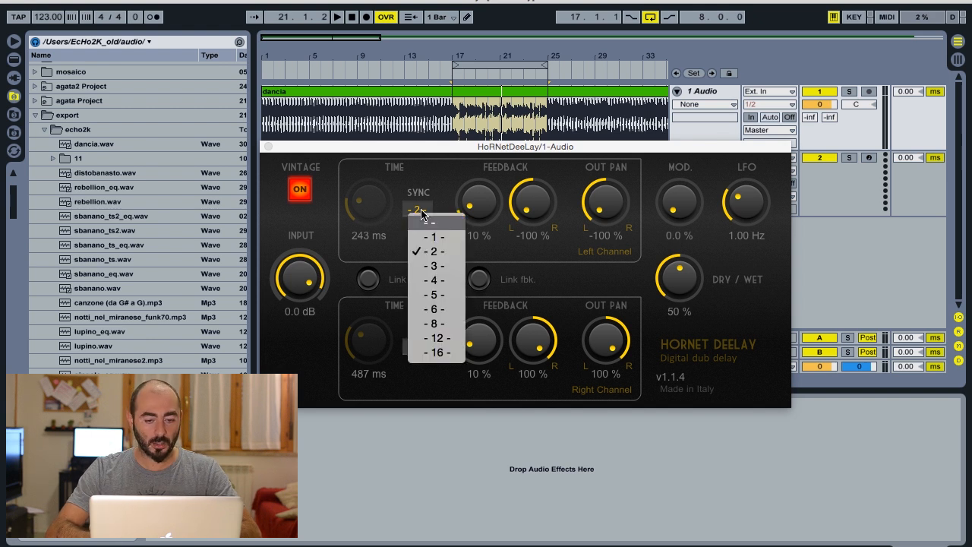
left_click(434, 266)
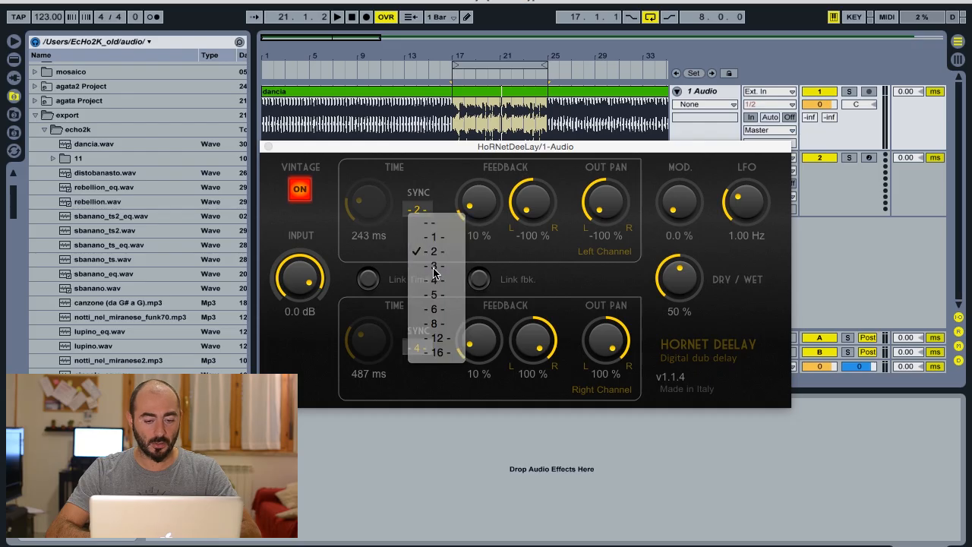
left_click(416, 347)
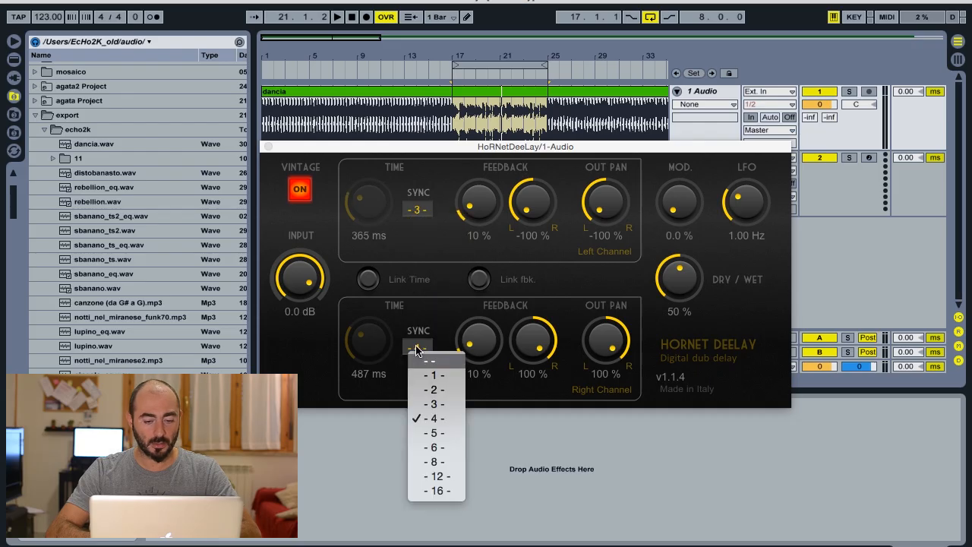
left_click(432, 433)
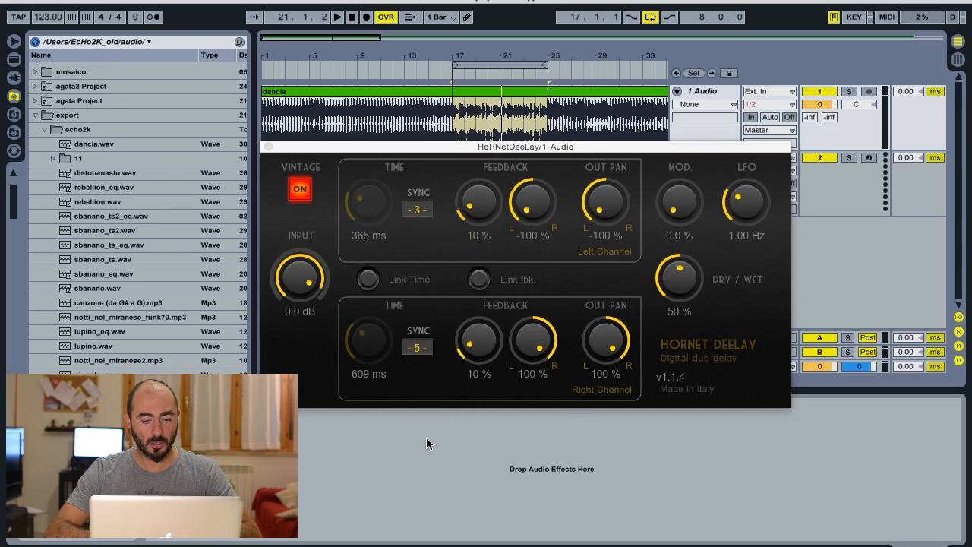
key("space")
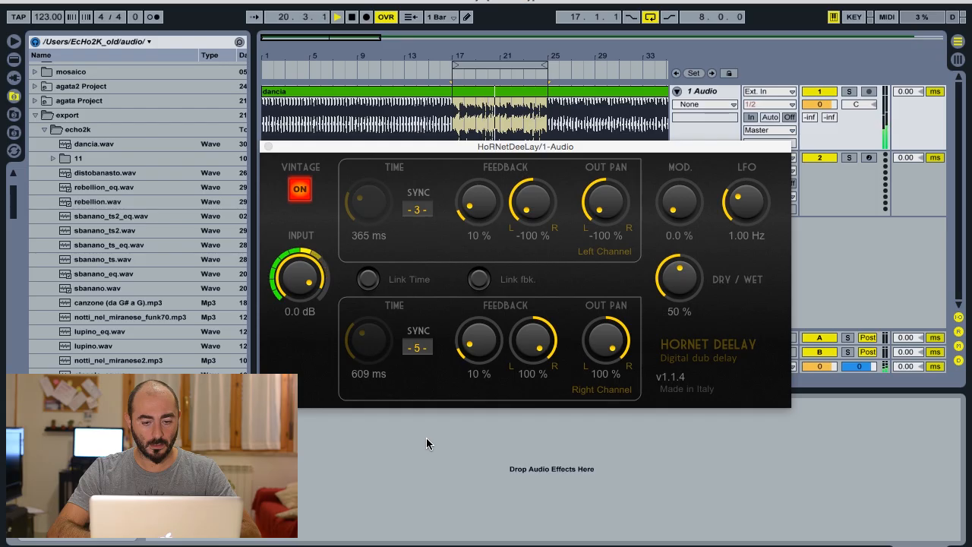
key("space")
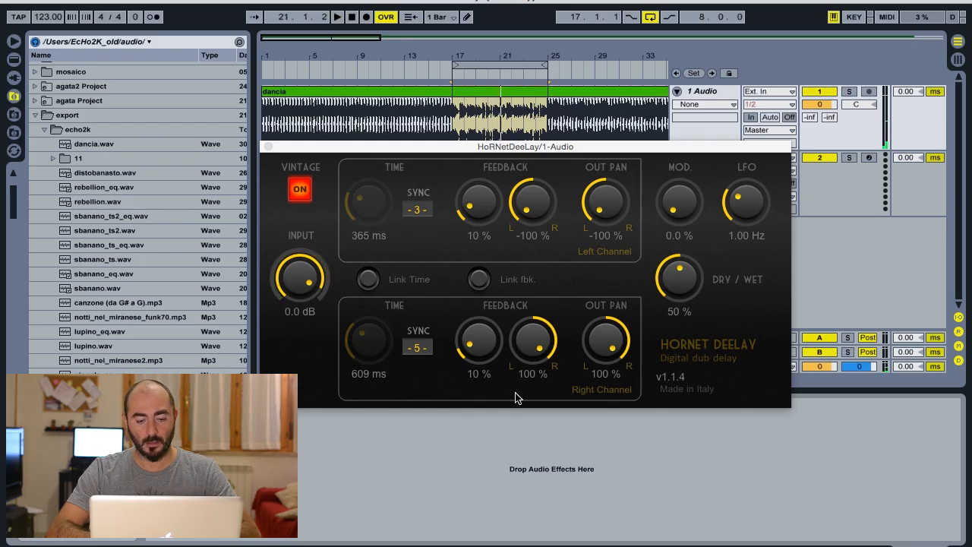
- Link the feedback of both channels, raise it to 100%, and audition the loop
left_click(487, 284)
left_click_drag(483, 351, 503, 156)
key("space")
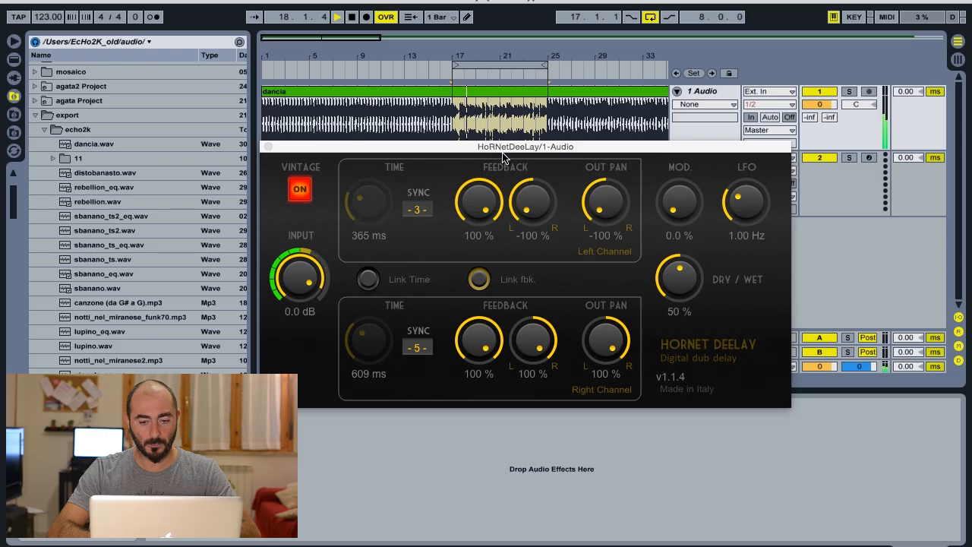
key("space")
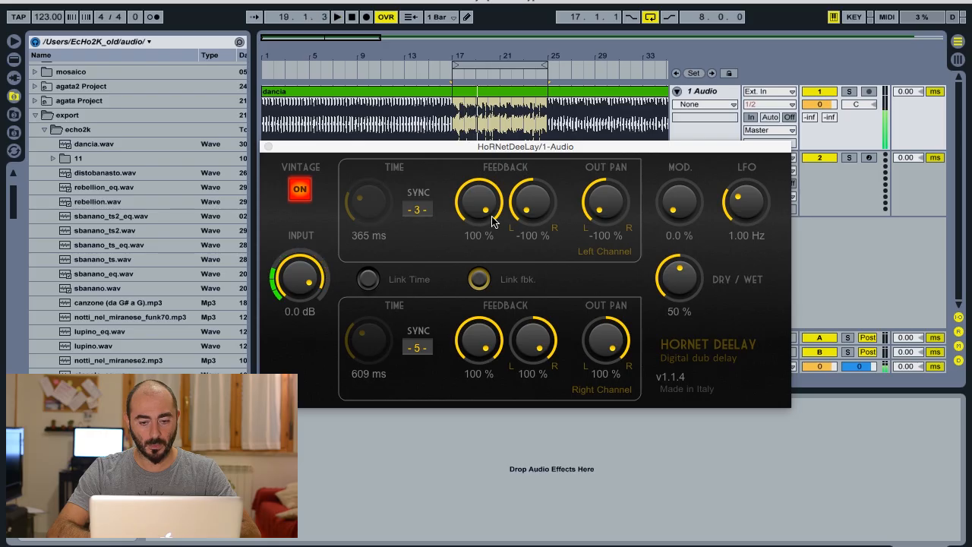
- Drop the linked feedback to 0%, restart playback, and bring the feedback back to 100%
left_click_drag(479, 202, 472, 416)
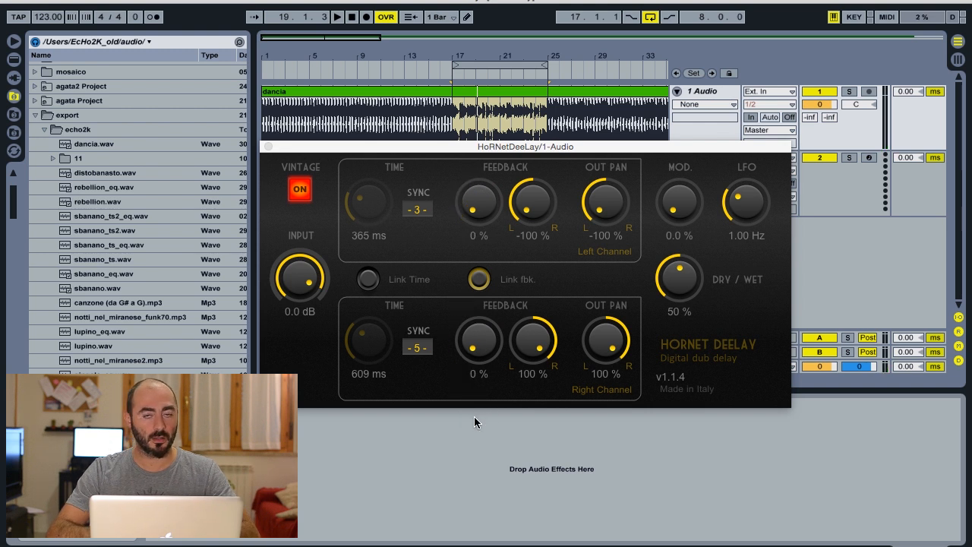
key("space")
left_click_drag(478, 347, 501, 121)
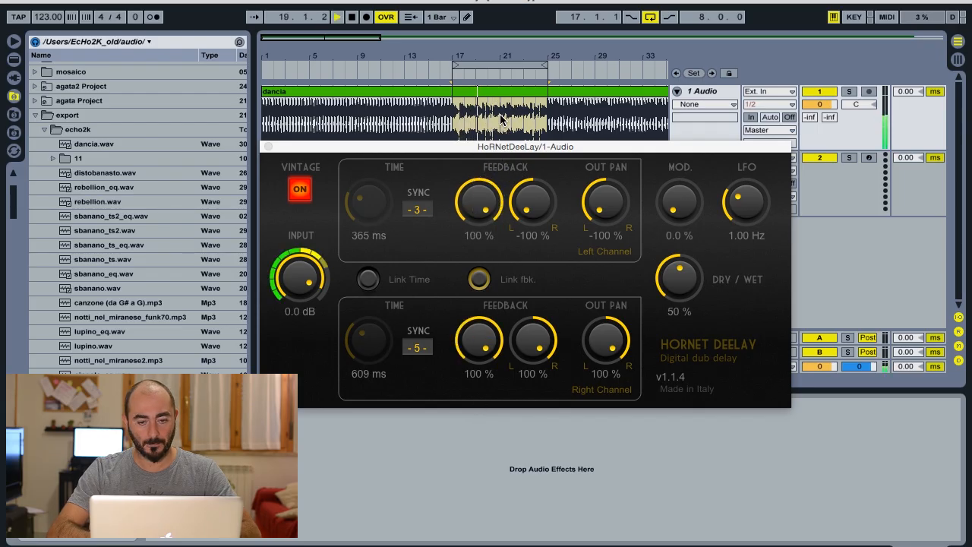
- Raise the modulation to about 99.2% and slow the LFO to 0.15 Hz
left_click_drag(681, 206, 677, 141)
left_click_drag(683, 201, 695, 71)
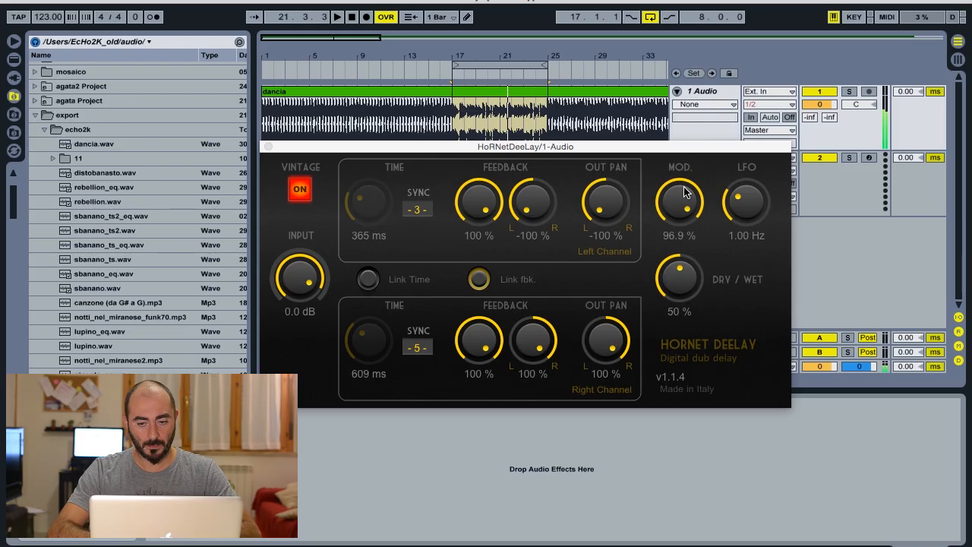
left_click_drag(681, 200, 681, 194)
left_click_drag(745, 212, 744, 245)
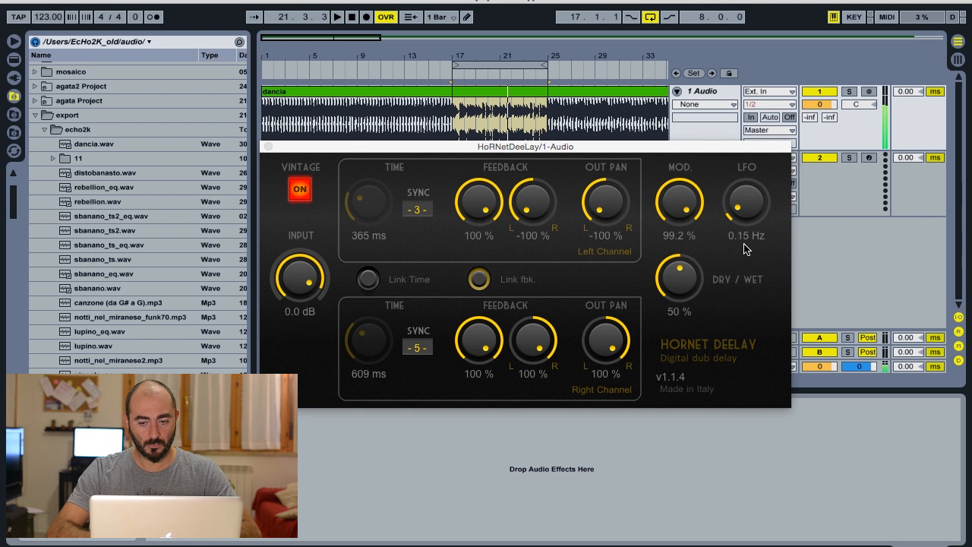
- Reduce the modulation to 34.0% and settle the linked feedback of both channels at 60%
left_click_drag(700, 204, 692, 330)
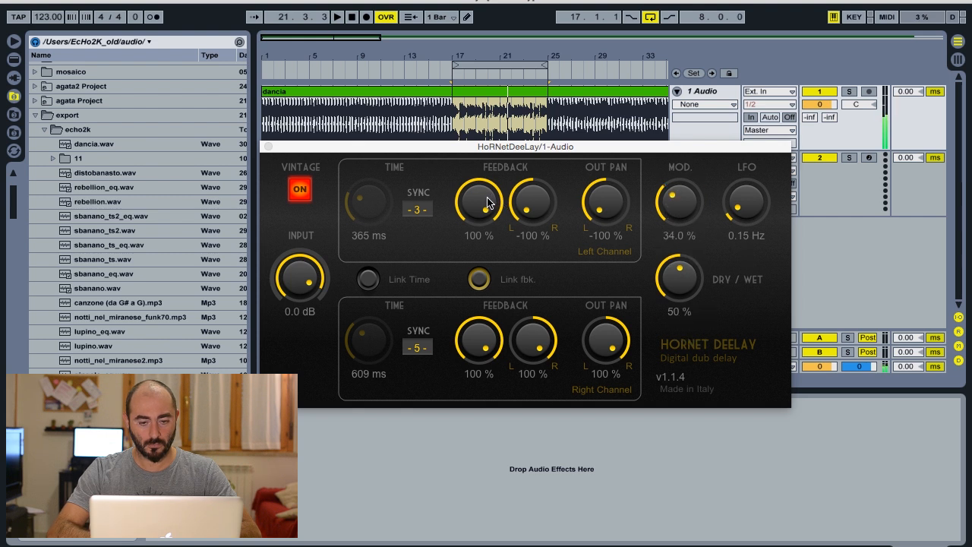
left_click_drag(486, 204, 484, 309)
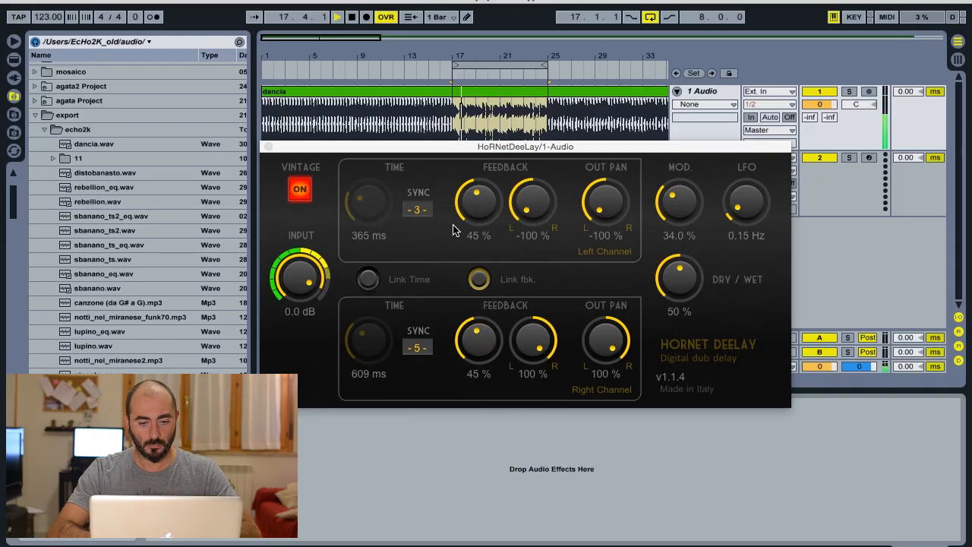
left_click_drag(473, 212, 478, 190)
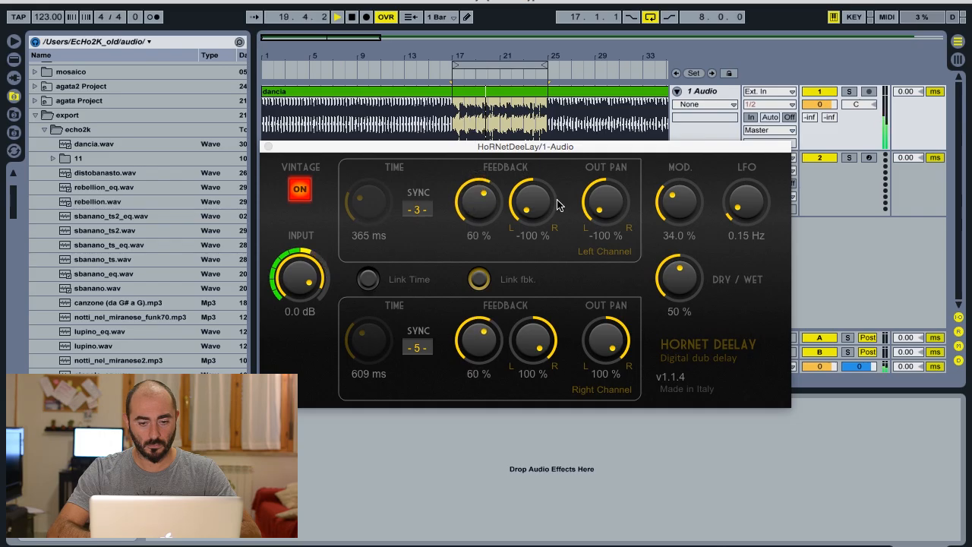
- Set the modulation to 44.5% and speed up the LFO to 4.52 Hz during playback
left_click_drag(691, 209, 756, 108)
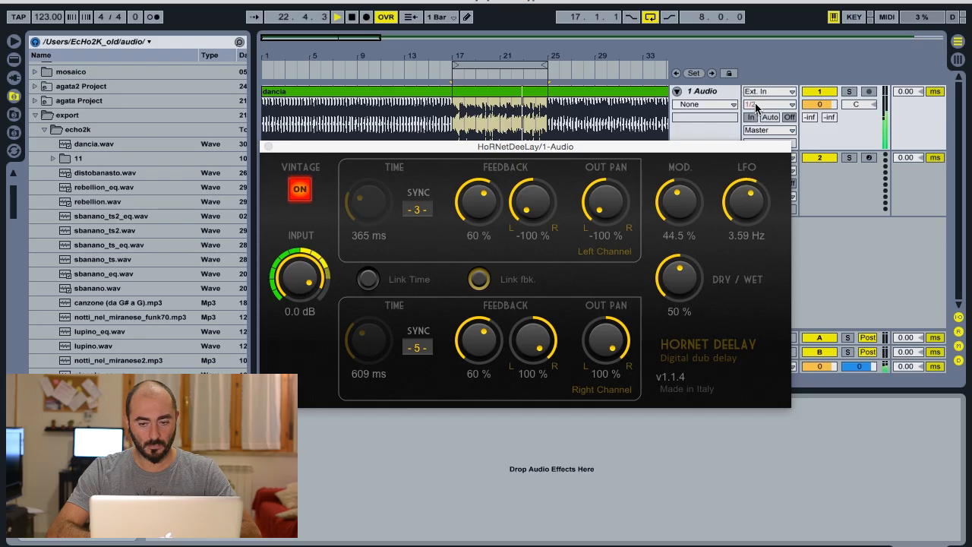
left_click_drag(742, 202, 741, 198)
left_click_drag(741, 190, 743, 192)
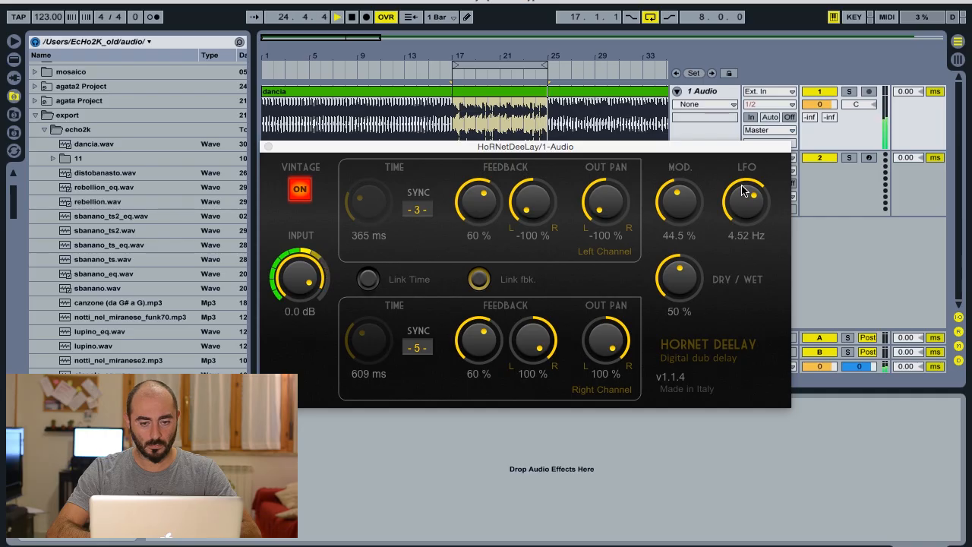
- Raise the dry/wet mix to 78% and stop playback
left_click_drag(679, 278, 699, 232)
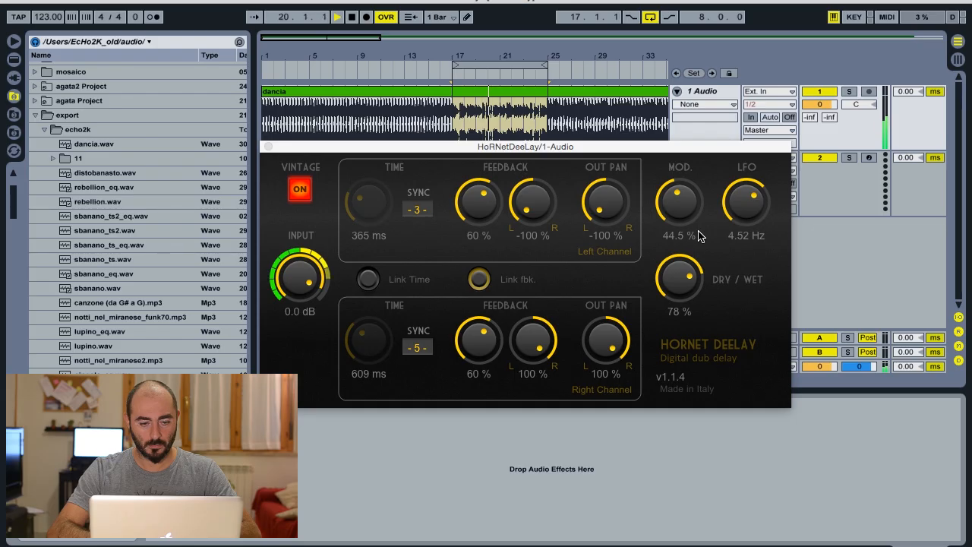
key("space")
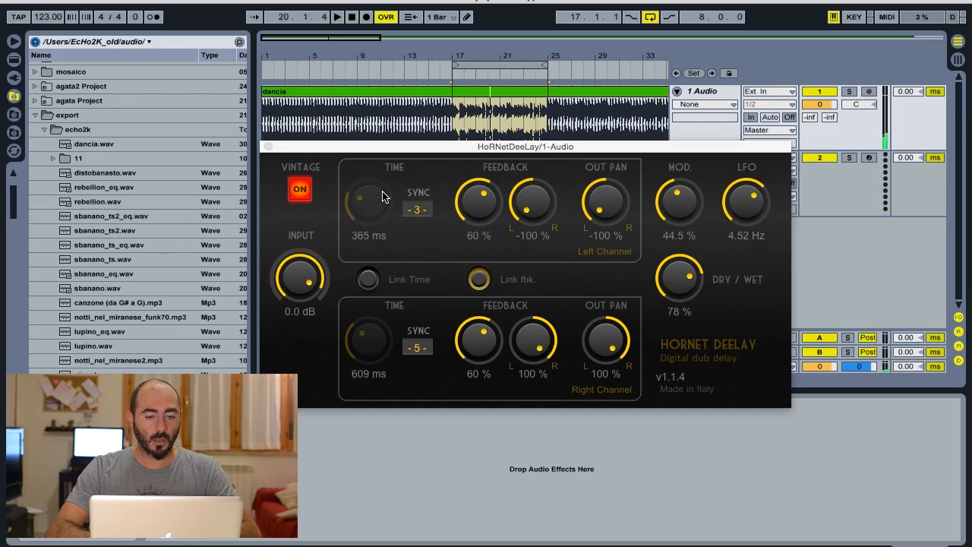
- Turn off tempo sync for the delay time on both the left and right channels
left_click(418, 210)
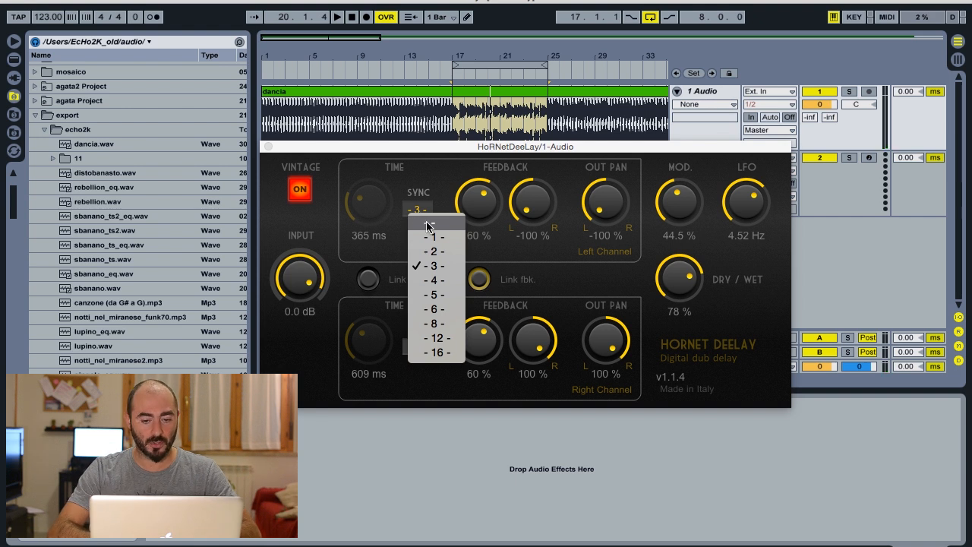
left_click(428, 223)
left_click(417, 348)
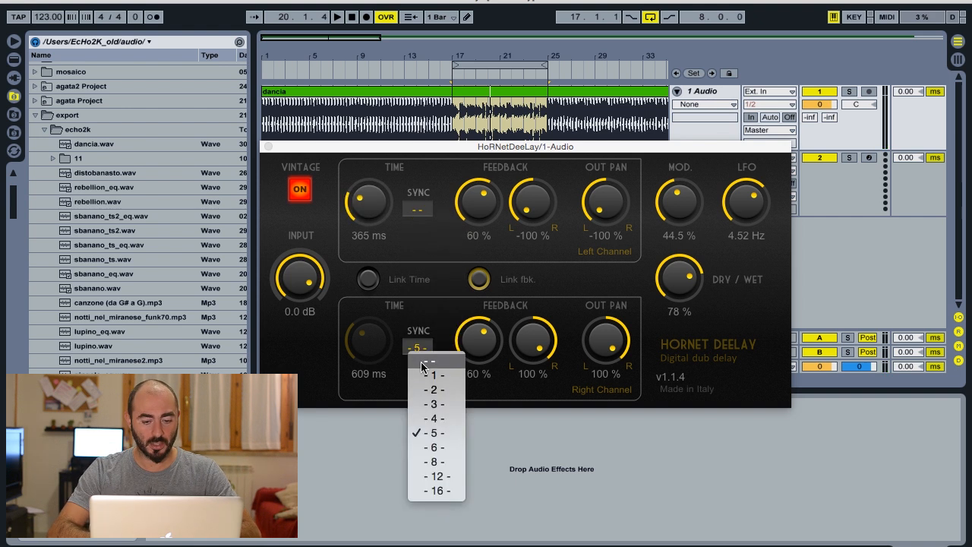
left_click(424, 366)
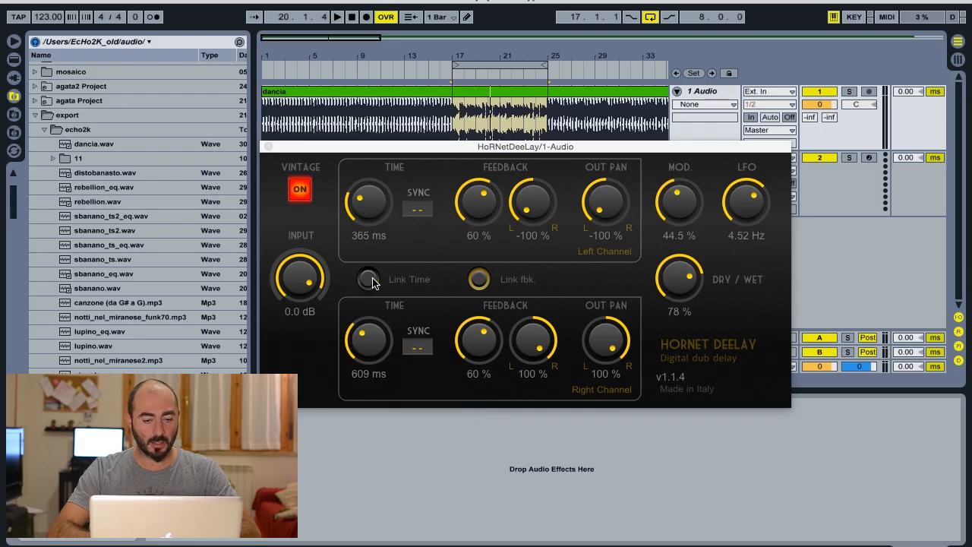
- Link the delay times of both channels at 10 ms and set the linked feedback to 53%
left_click_drag(372, 335, 385, 411)
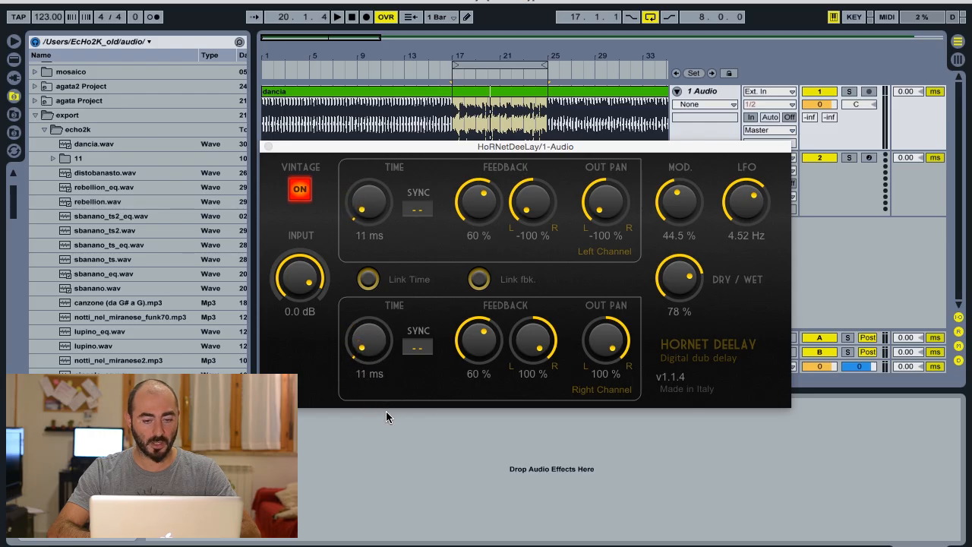
left_click_drag(369, 202, 377, 258)
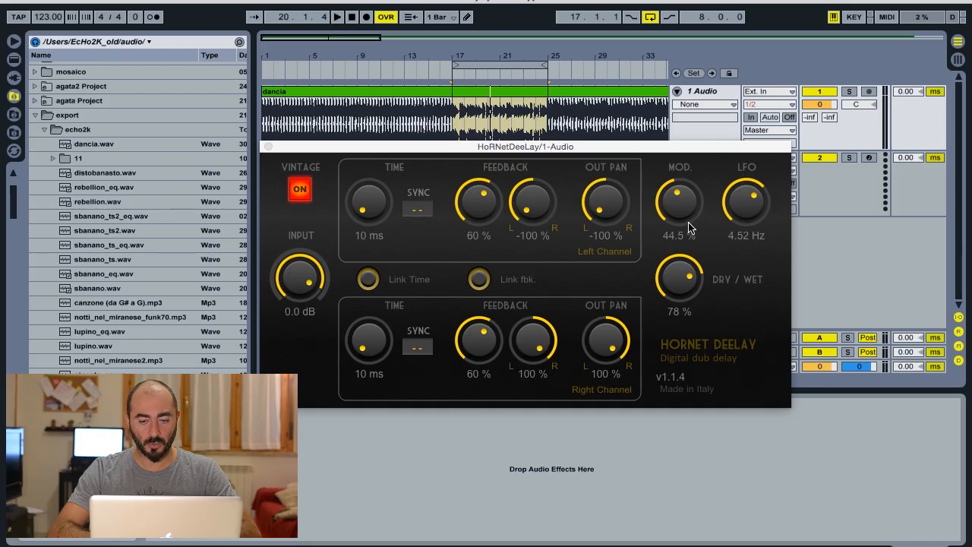
mouse_move(483, 216)
left_mouse_down()
mouse_move(484, 245)
mouse_move(478, 216)
left_mouse_up()
- Play the loop while slowing the LFO to 0.24 Hz and raising the modulation to 66.8%
key("space")
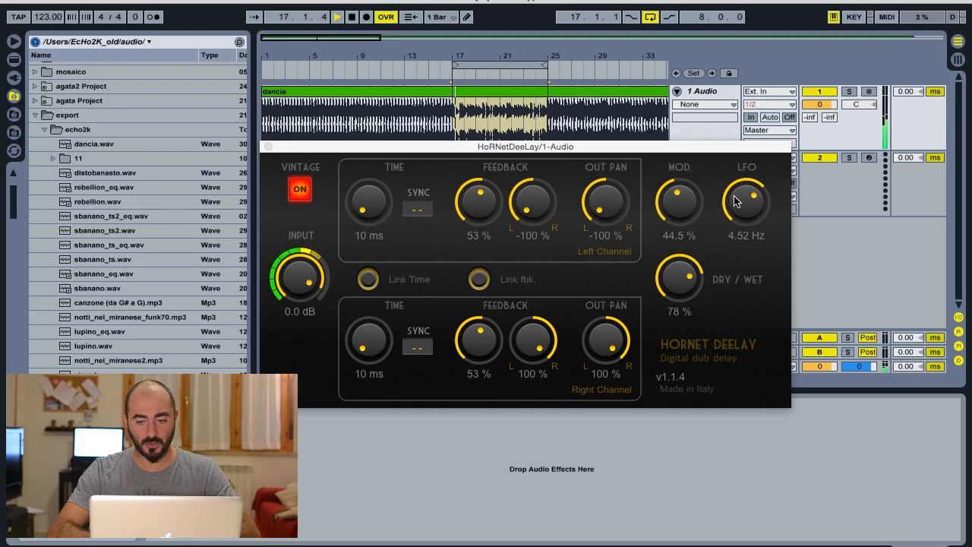
left_click_drag(737, 219, 742, 311)
left_click_drag(683, 214, 689, 171)
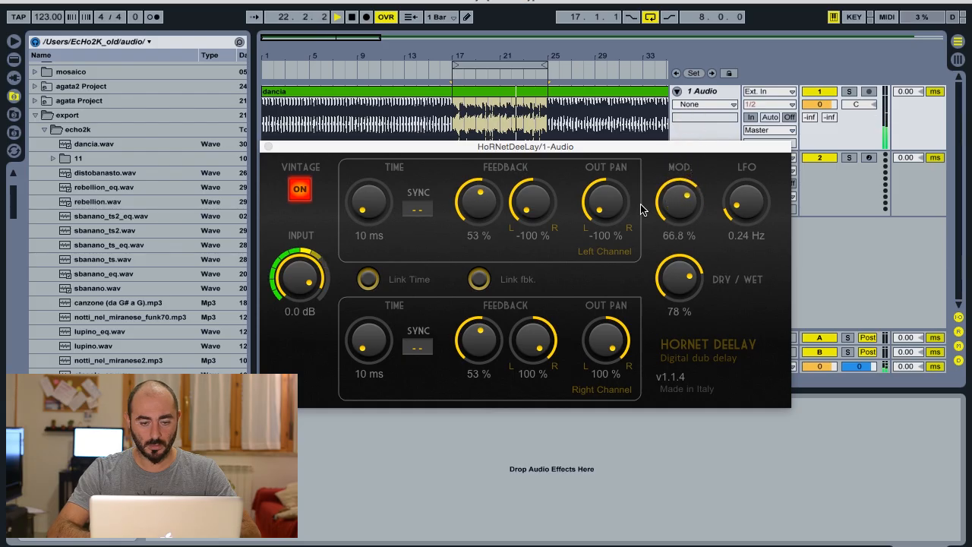
- Unlink the delay times of the left and right channels
left_click(367, 279)
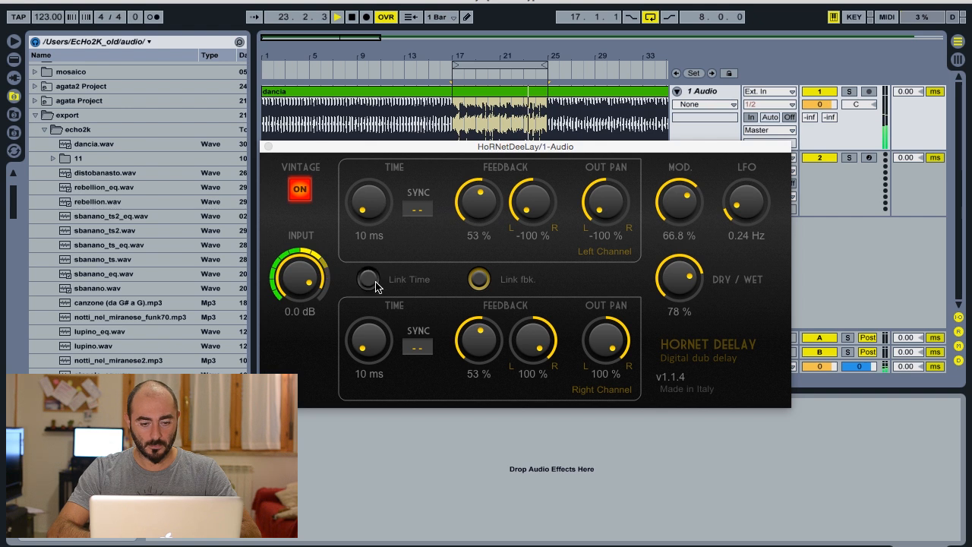
- Set the left channel's delay time to 11 ms and the LFO rate to 0.45 Hz while the loop plays
mouse_move(382, 208)
left_mouse_down()
mouse_move(367, 201)
mouse_move(361, 178)
mouse_move(364, 204)
left_mouse_up()
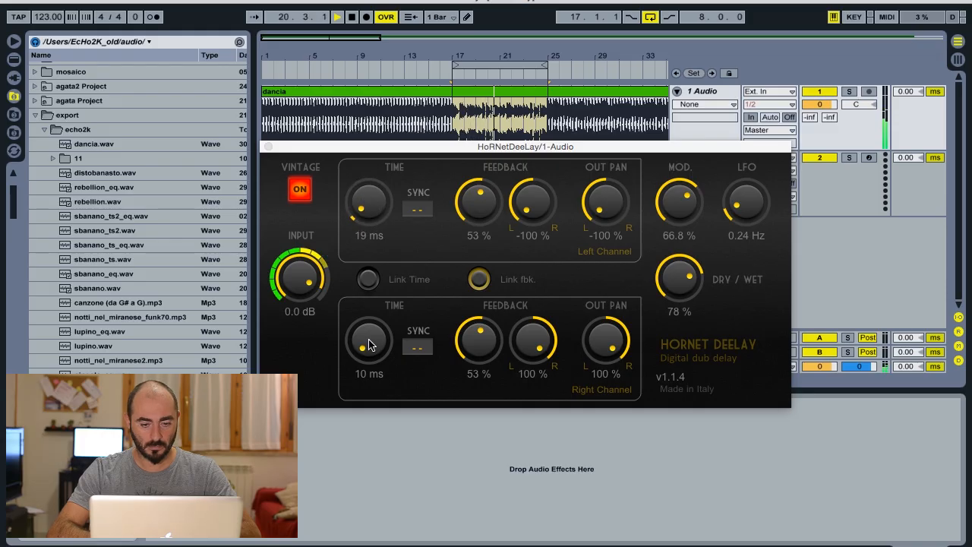
left_click_drag(368, 213, 366, 213)
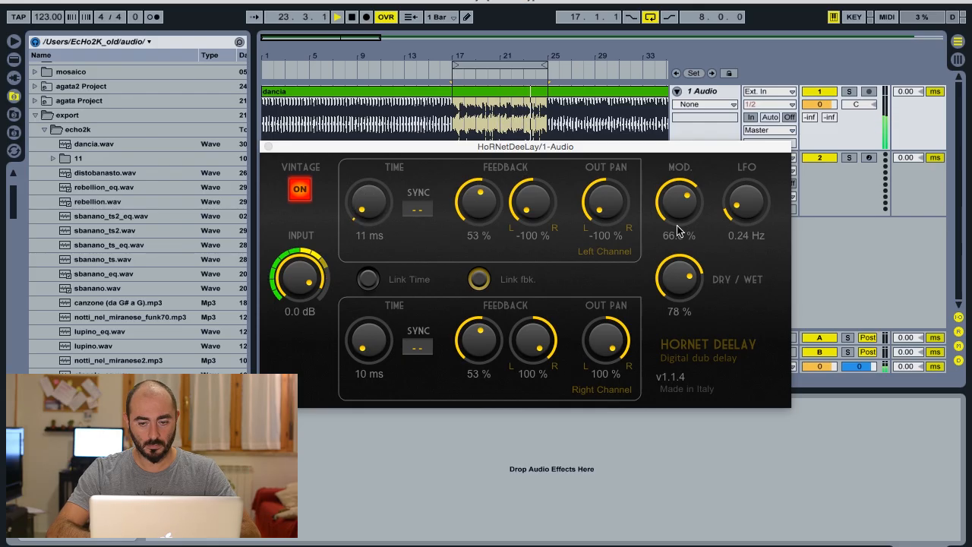
left_click_drag(754, 210, 750, 197)
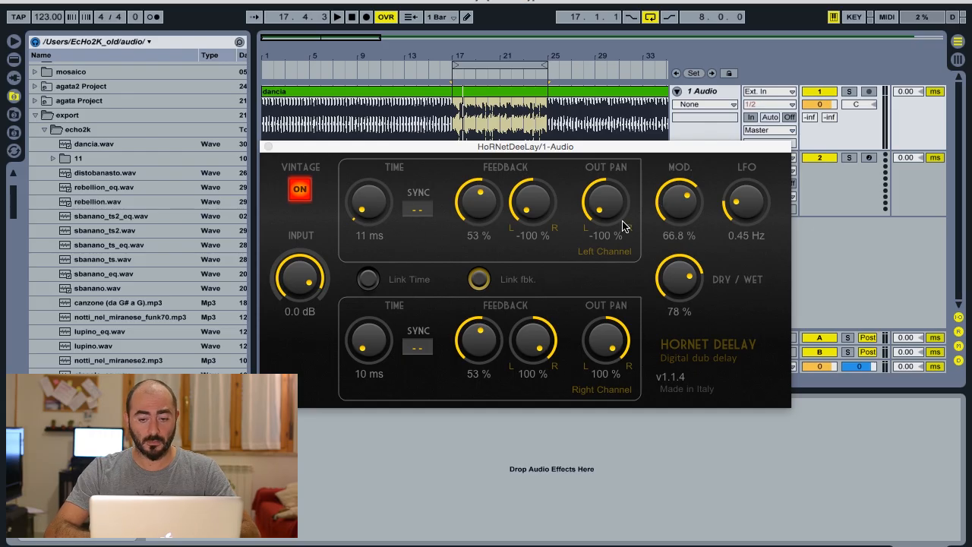
- Reset the modulation to 0%, the LFO rate to 1.00 Hz and the linked feedback to 10%
double_click(679, 201)
double_click(747, 203)
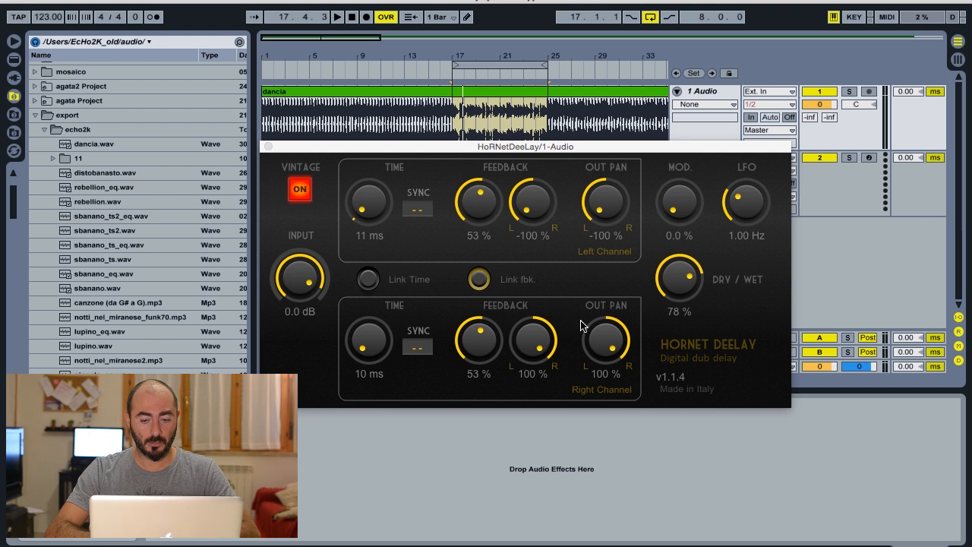
double_click(493, 211)
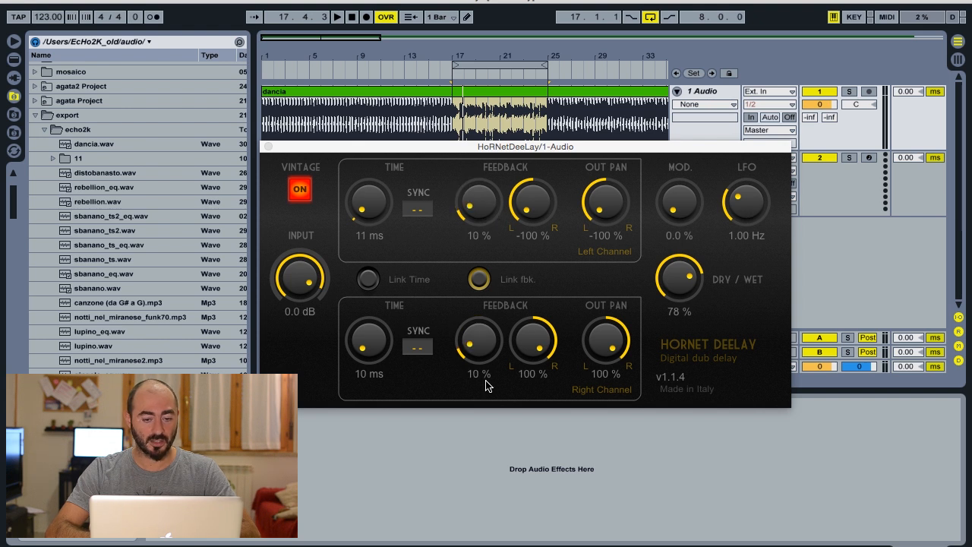
- Play the loop while linking both channels' delay times and raising them to 815 ms, and stop playback
key("space")
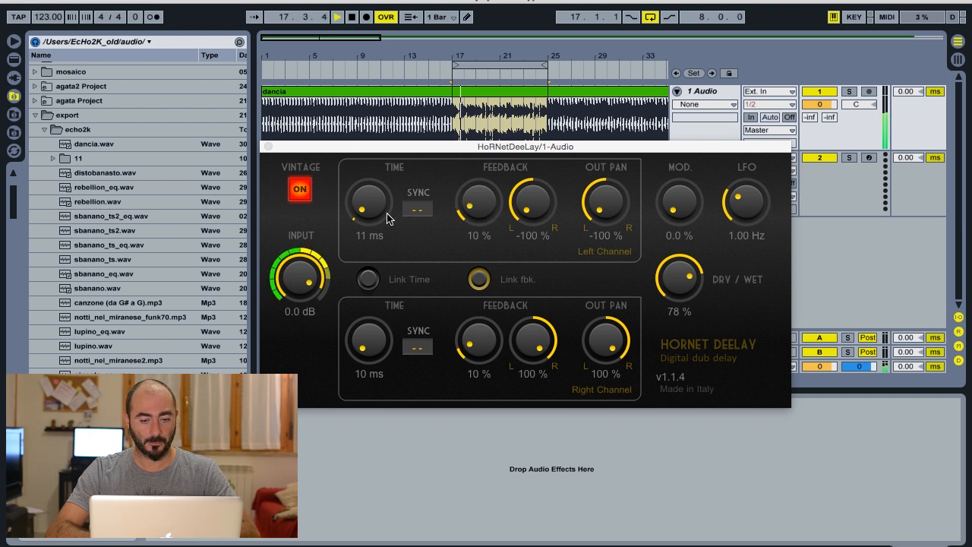
left_click(369, 279)
left_click_drag(369, 203, 370, 146)
left_click_drag(374, 191, 375, 187)
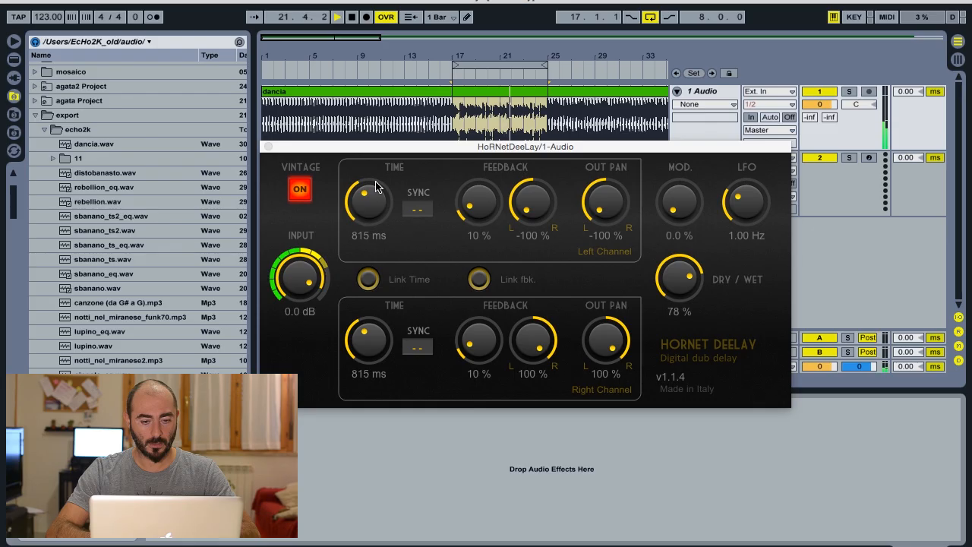
key("space")
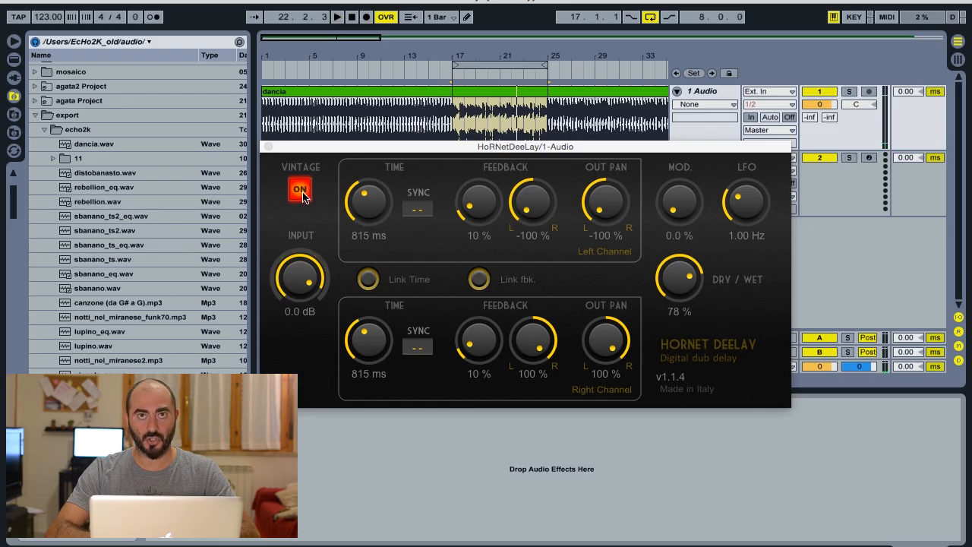
- Switch off Vintage mode and play the loop to hear the delay without it
left_click(301, 192)
key("space")
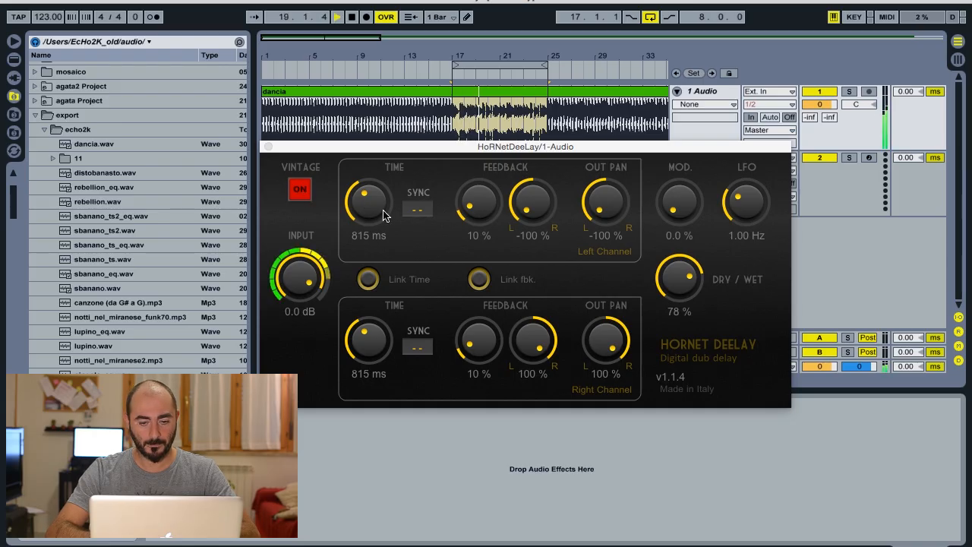
- Sync the left channel's delay time to 2 and the right channel's to 3, and lower the dry/wet mix to 31%
left_click(418, 210)
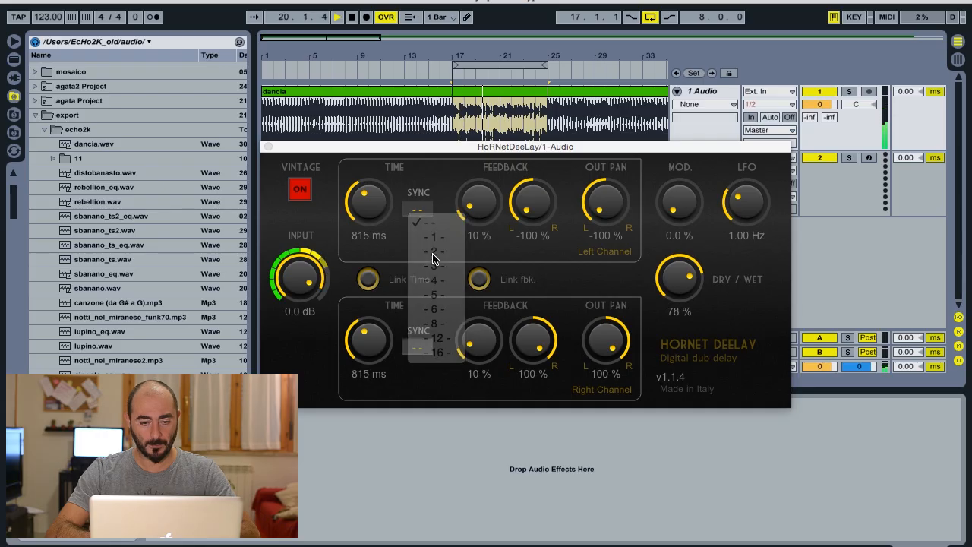
left_click(432, 252)
left_click(424, 347)
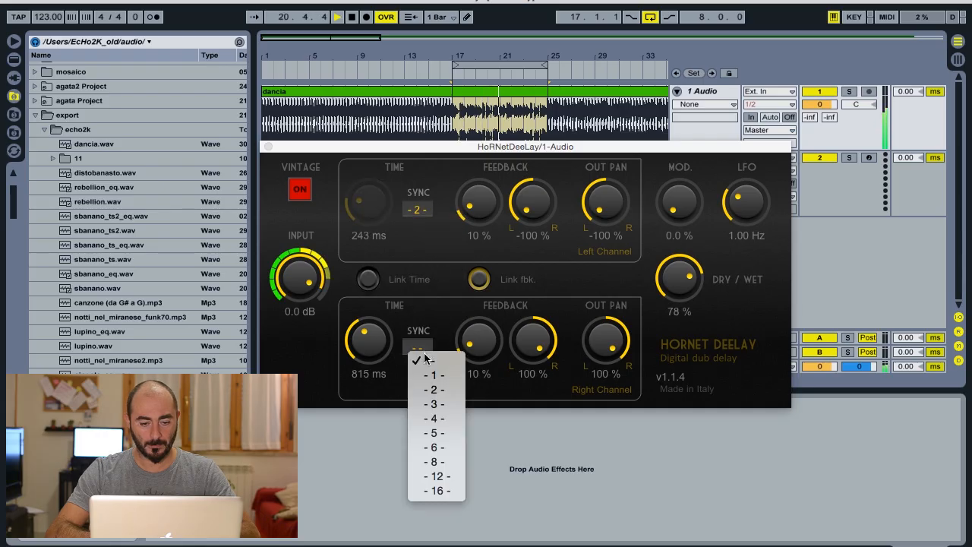
left_click(430, 403)
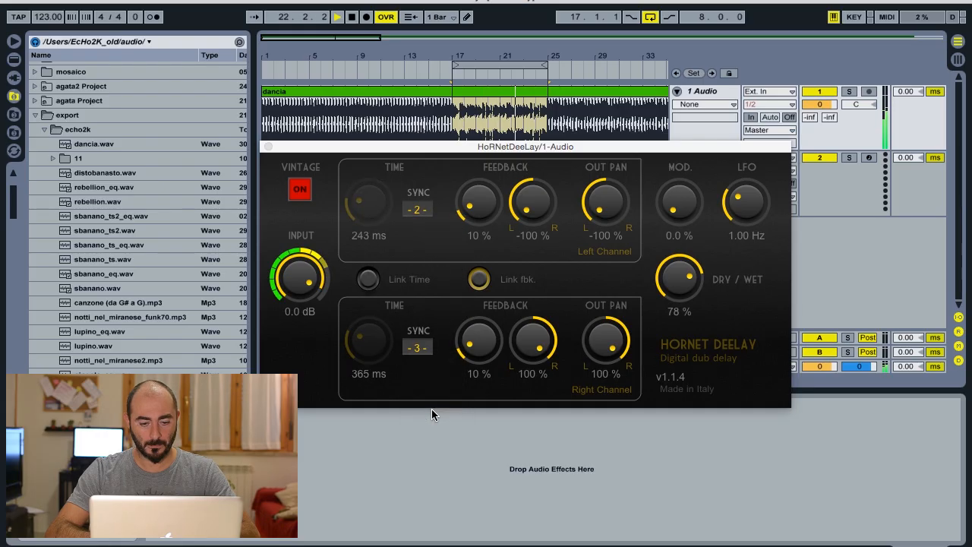
left_click_drag(678, 278, 665, 378)
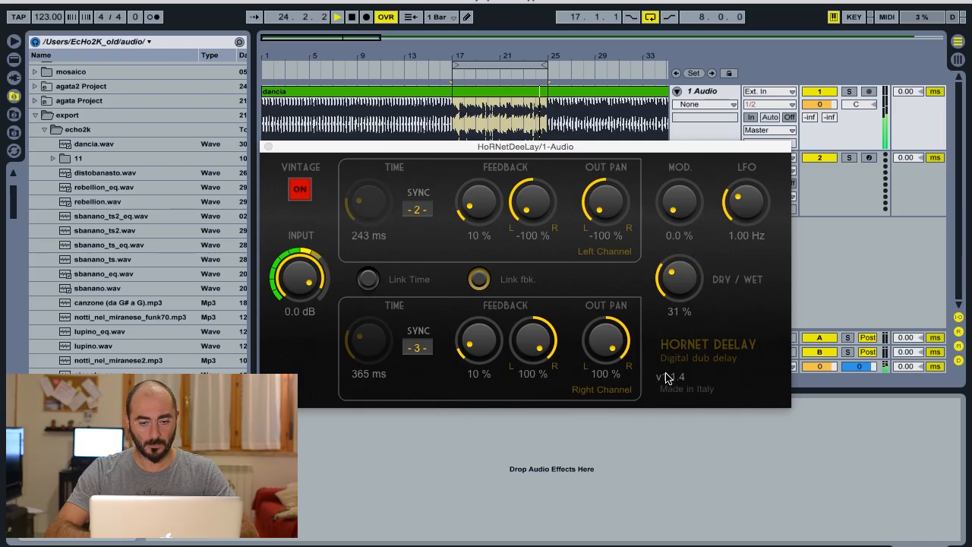